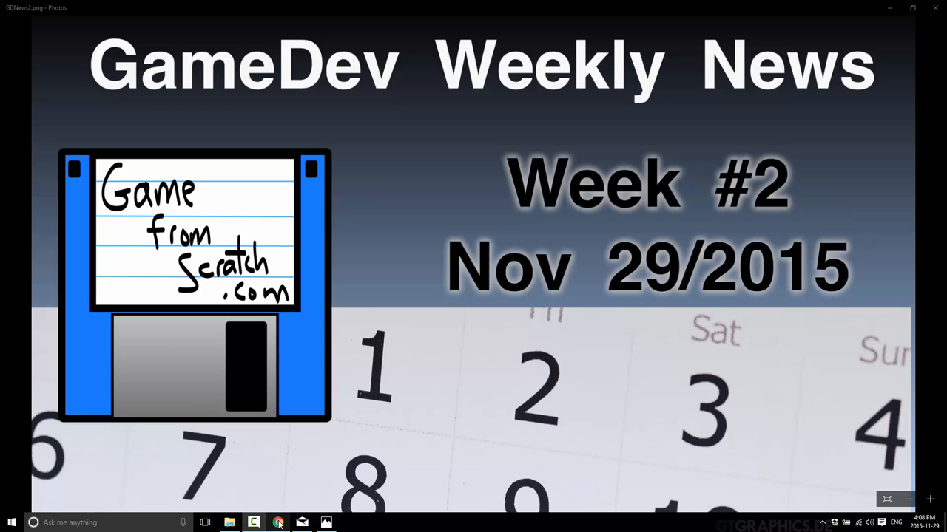
# Switch from Photos to Chrome showing the Android Studio 2.0 Preview blog post
pyautogui.hotkey('alt', 'Tab')
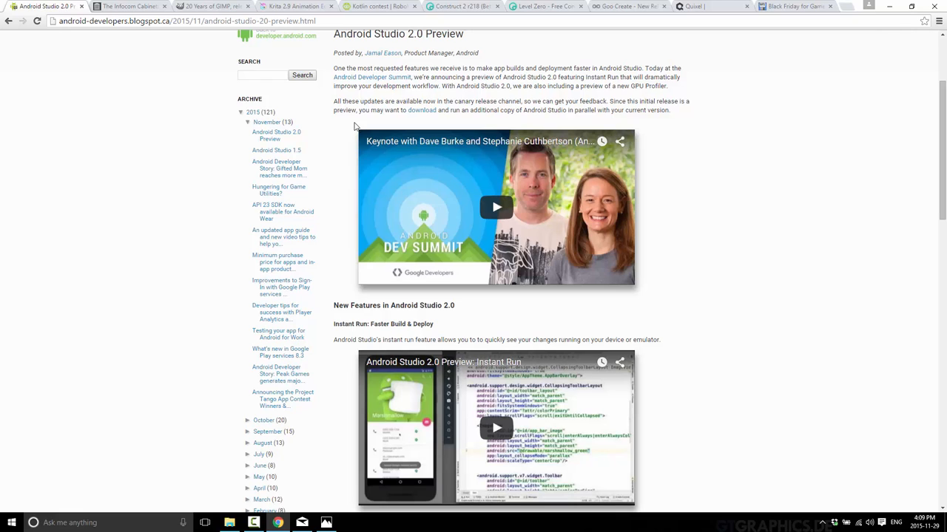
# Close the Android Studio tab to reveal the Infocom Cabinet collection on archive.org
pyautogui.click(82, 6)
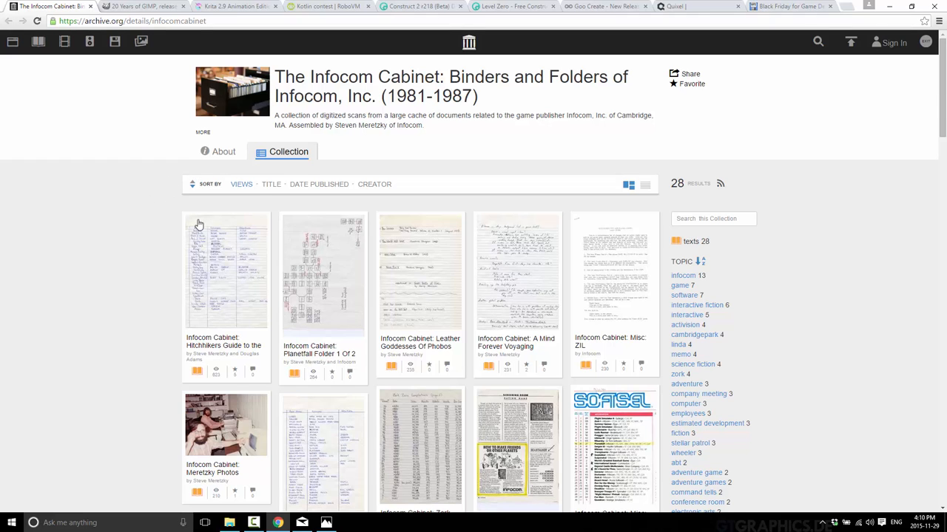
pyautogui.scroll(-5, 198, 224)
pyautogui.scroll(-3, 156, 220)
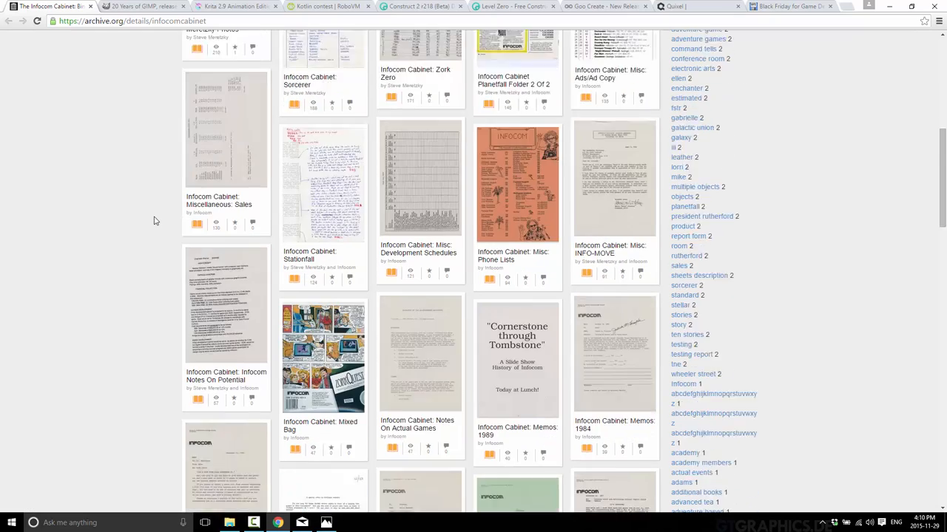
pyautogui.scroll(-2, 156, 220)
pyautogui.scroll(10, 178, 217)
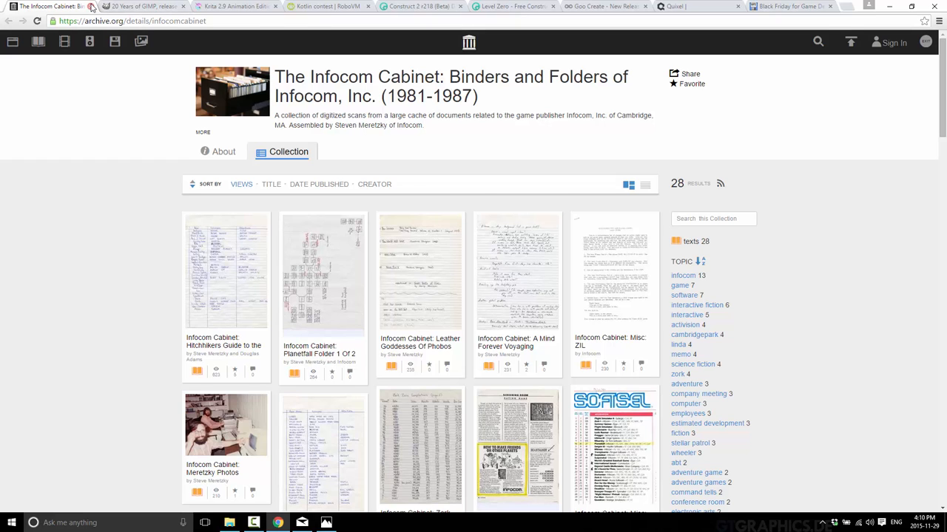
# Close the Infocom Cabinet tab to reveal the 20 Years of GIMP release article
pyautogui.click(91, 6)
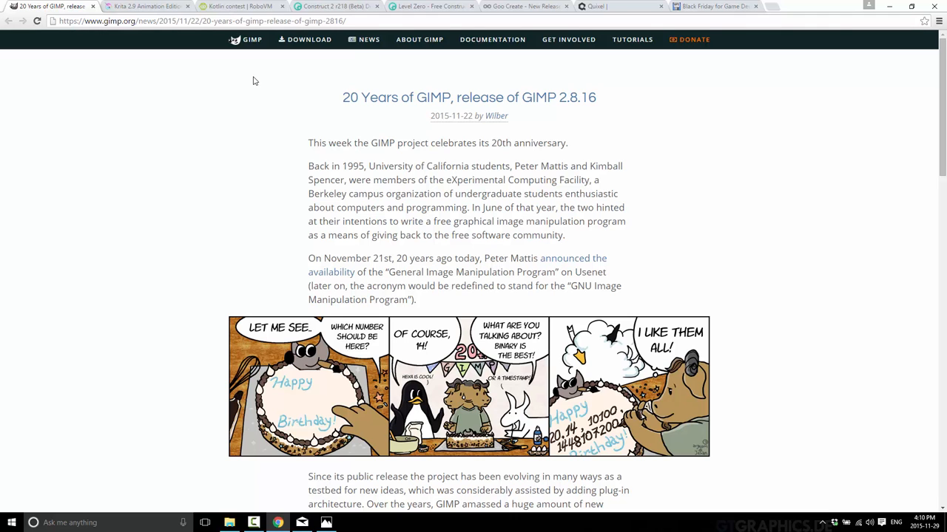
pyautogui.scroll(-4, 354, 140)
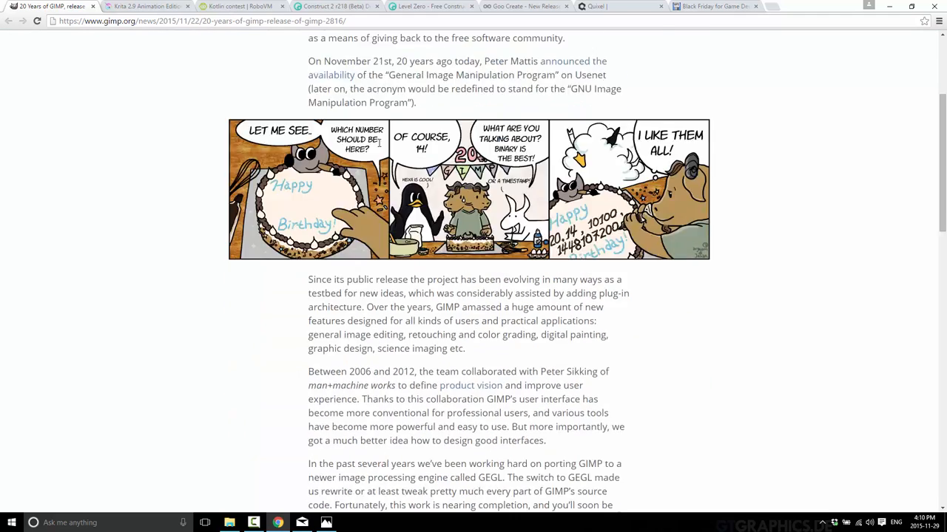
pyautogui.scroll(-4, 353, 141)
pyautogui.scroll(-3, 378, 143)
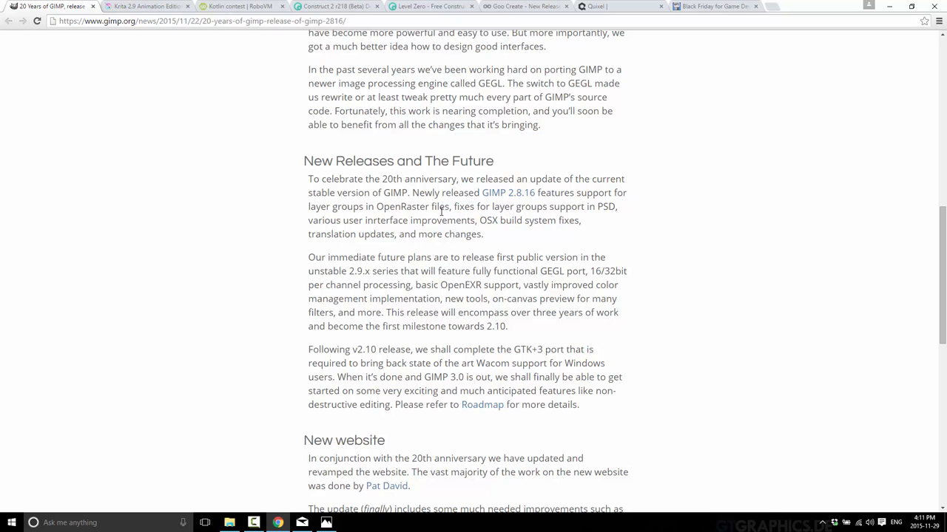
# Close the GIMP tab to reveal the Krita 2.9 Animation Edition Beta announcement
pyautogui.click(92, 6)
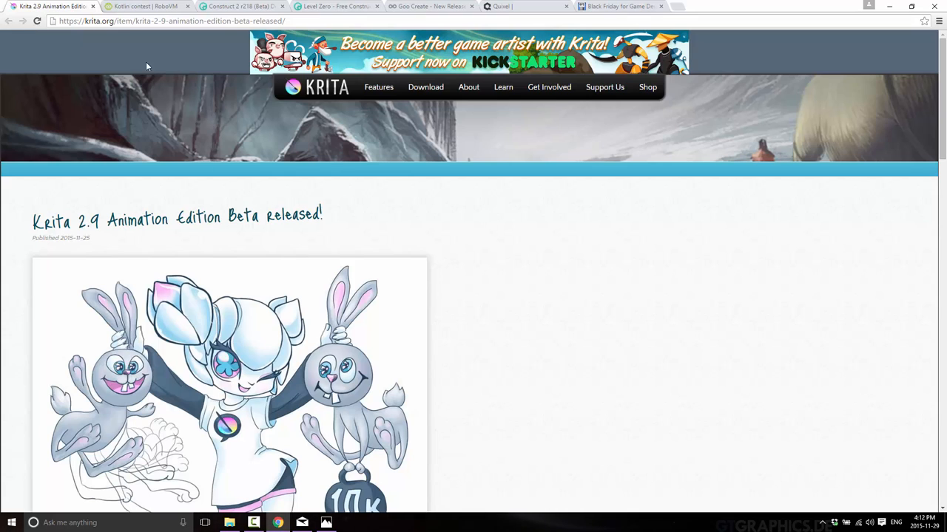
# Close the Krita tab to reveal the RoboVM Kotlin contest page and its prizes
pyautogui.click(93, 6)
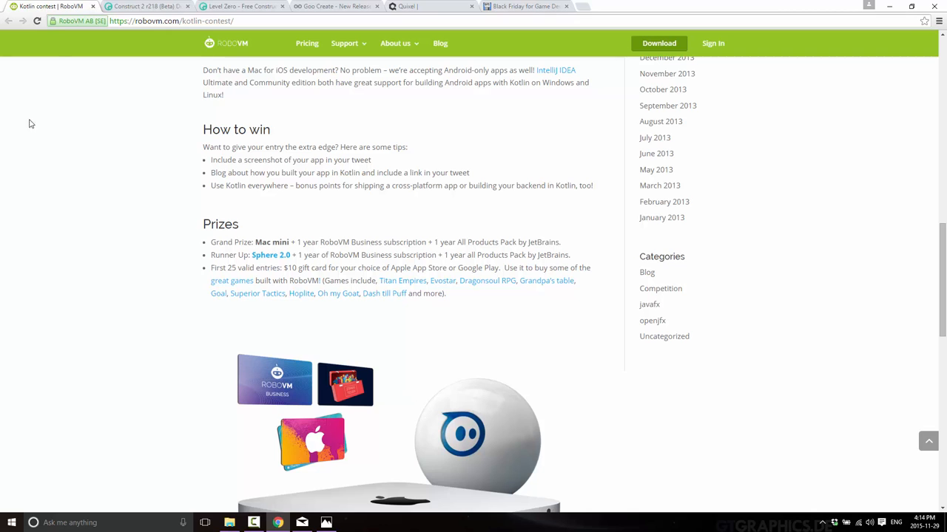
# Close the Kotlin contest tab to reveal the Construct 2 r218 beta release notes
pyautogui.click(93, 6)
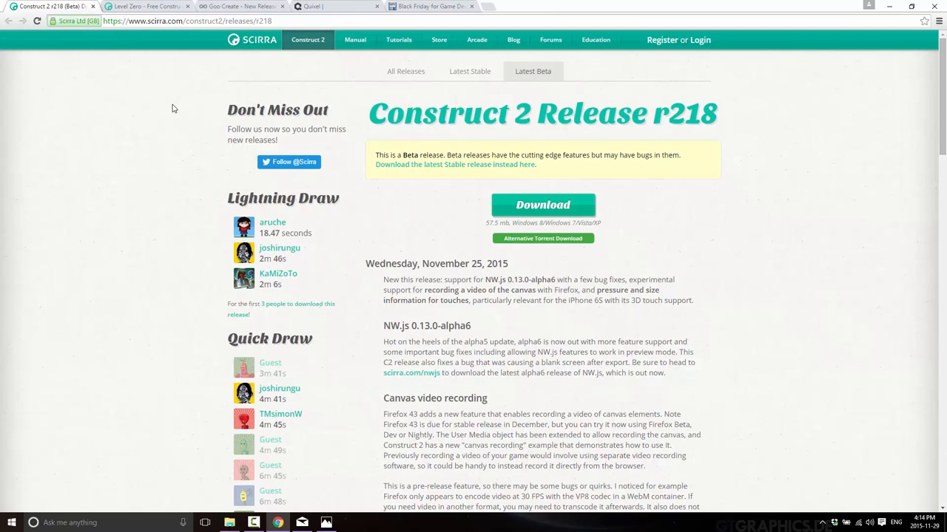
# Close the Construct 2 r218 and Level Zero tabs to reach the Goo Create release post
pyautogui.click(93, 6)
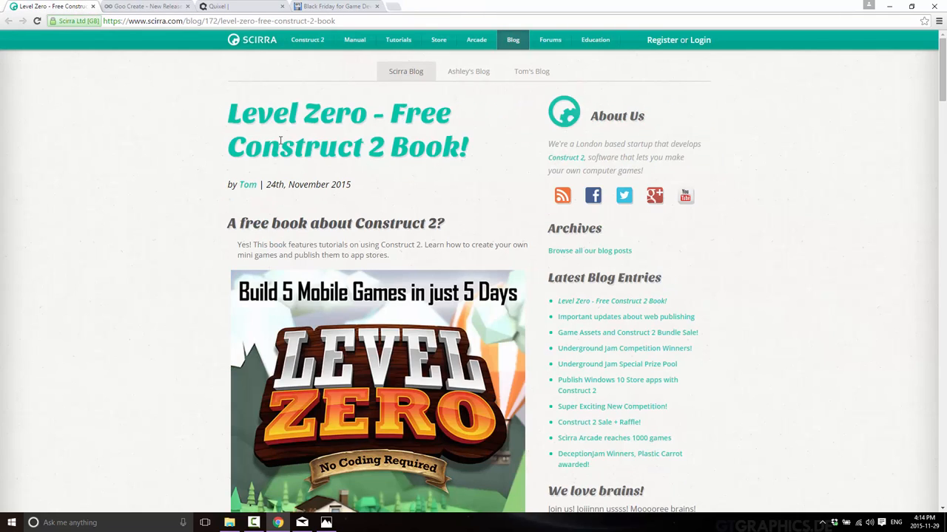
pyautogui.scroll(-1, 318, 270)
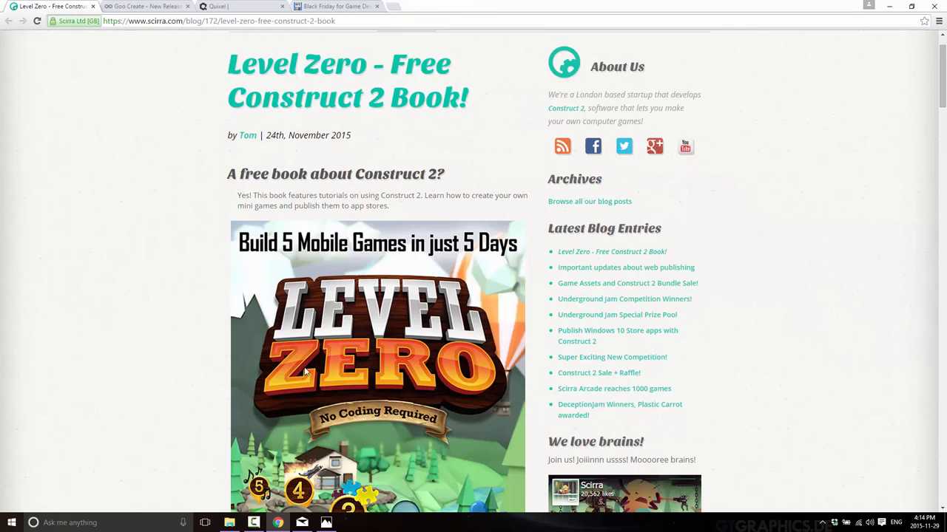
pyautogui.scroll(-2, 364, 375)
pyautogui.scroll(-3, 364, 375)
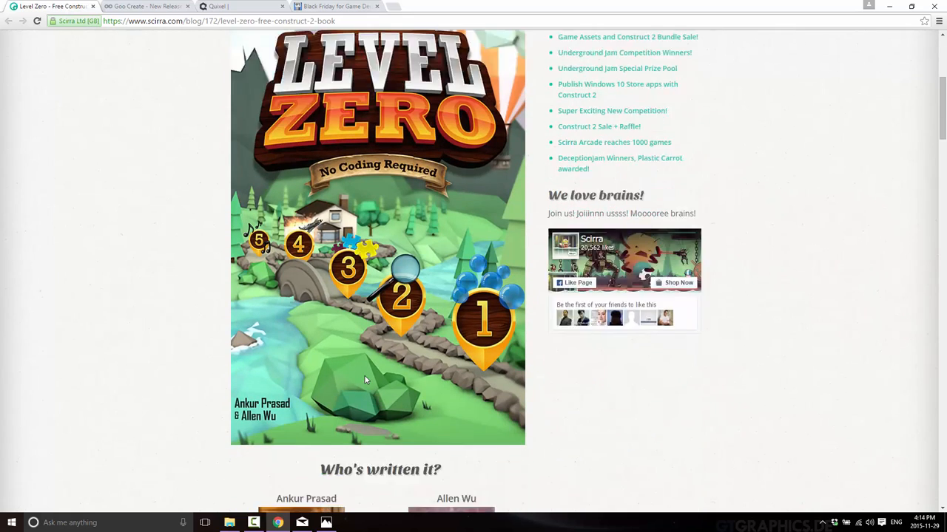
pyautogui.scroll(-2, 364, 375)
pyautogui.scroll(5, 364, 378)
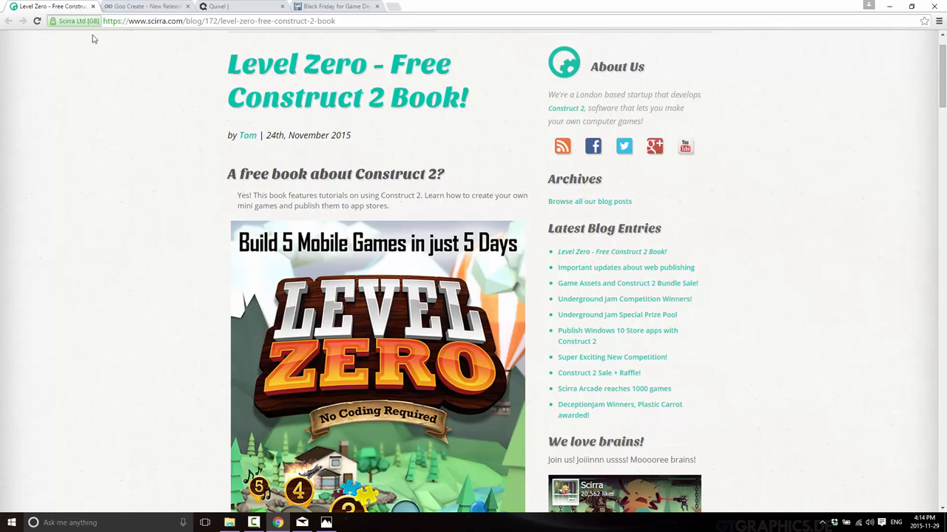
pyautogui.click(92, 6)
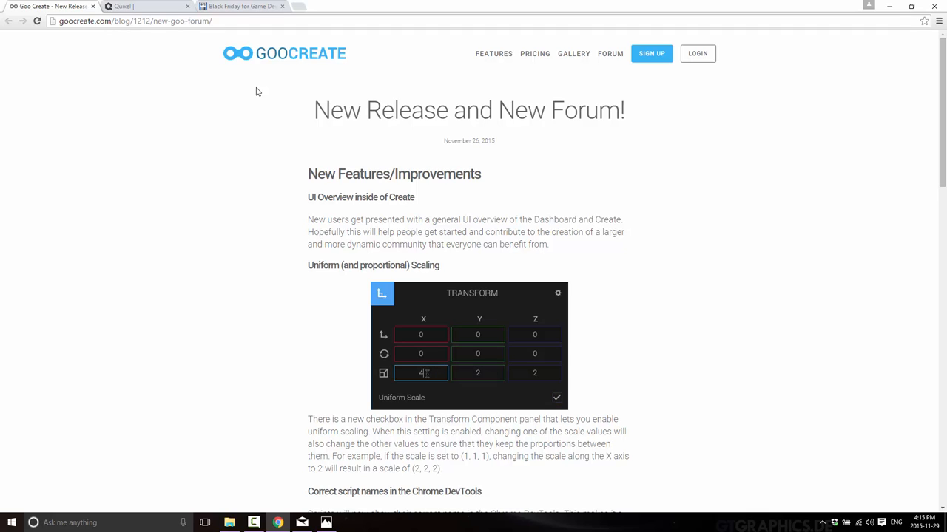
pyautogui.scroll(-1, 497, 318)
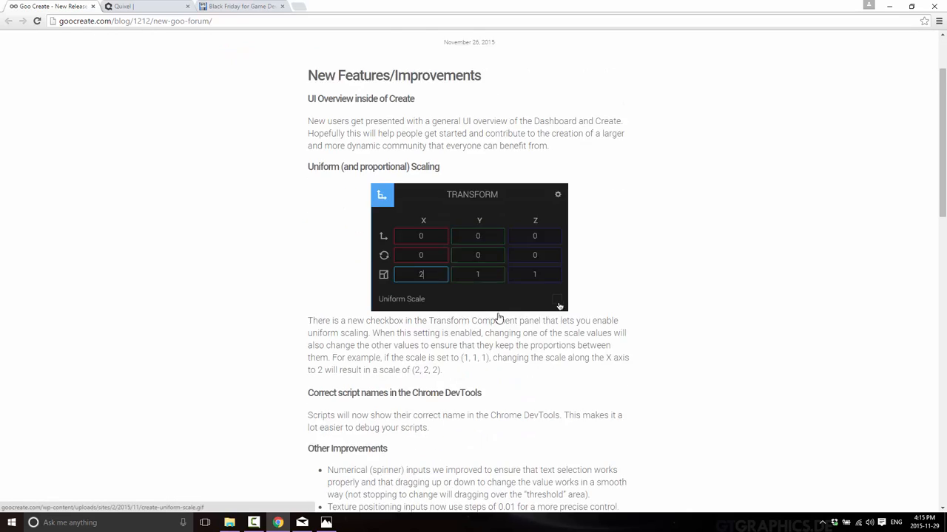
pyautogui.scroll(-1, 497, 318)
pyautogui.scroll(-1, 429, 296)
pyautogui.scroll(2, 429, 444)
pyautogui.scroll(1, 456, 258)
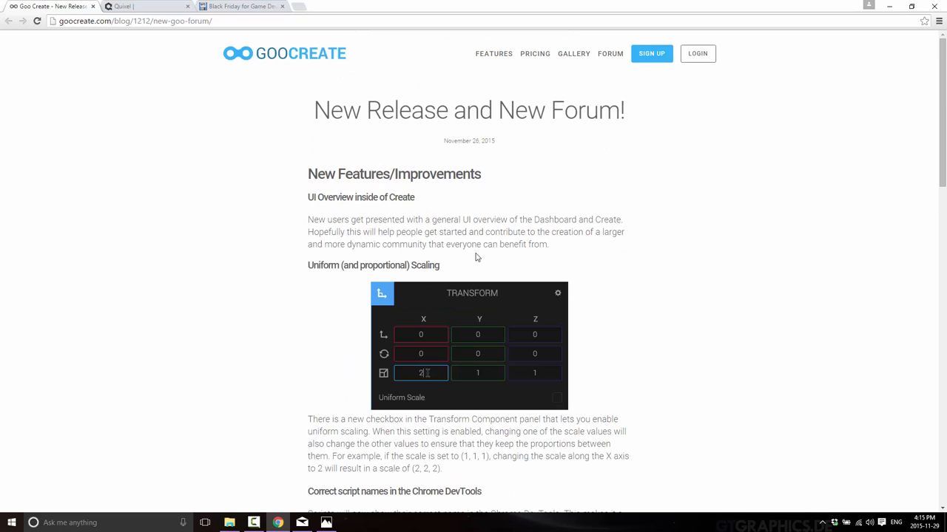
pyautogui.scroll(-4, 476, 257)
pyautogui.scroll(-3, 489, 251)
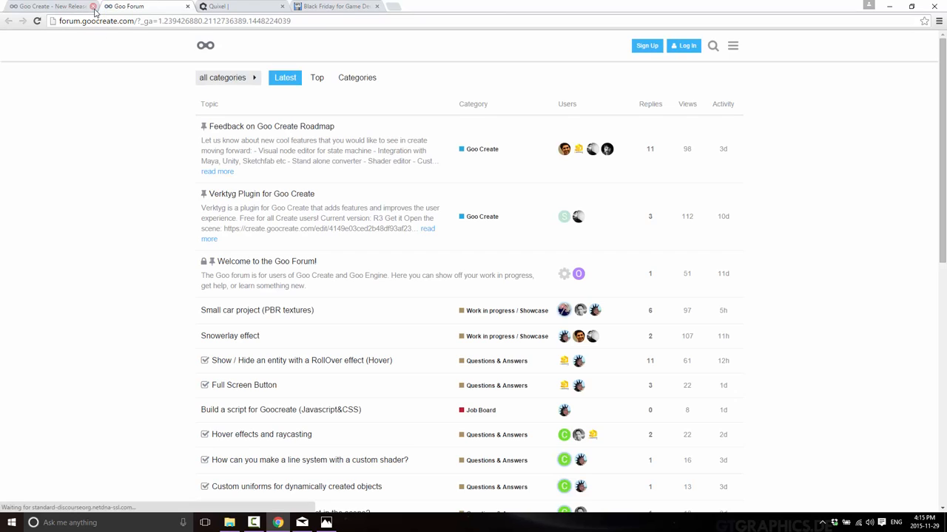
# Close the Goo Create release post tab, leaving the Goo Forum topic list
pyautogui.click(93, 6)
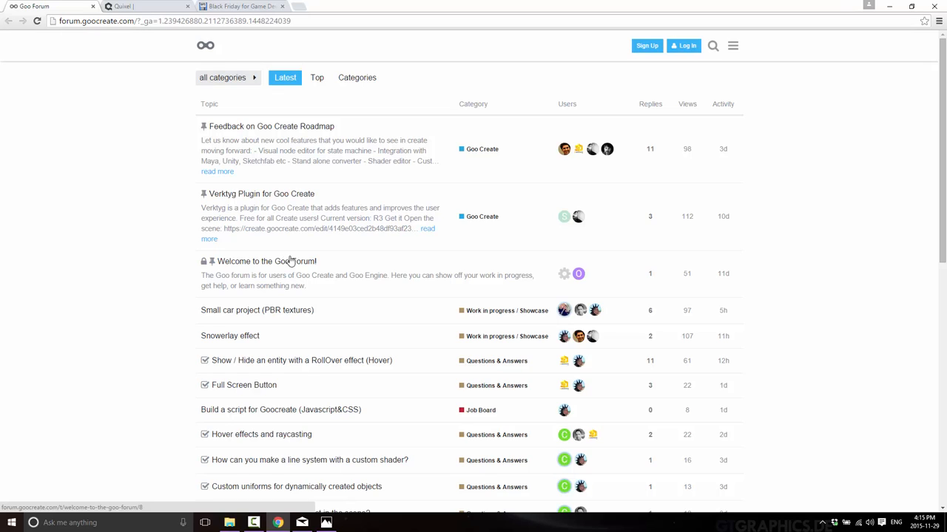
# Close the Goo Forum tab to reveal the Quixel Suite 2 homepage
pyautogui.click(94, 7)
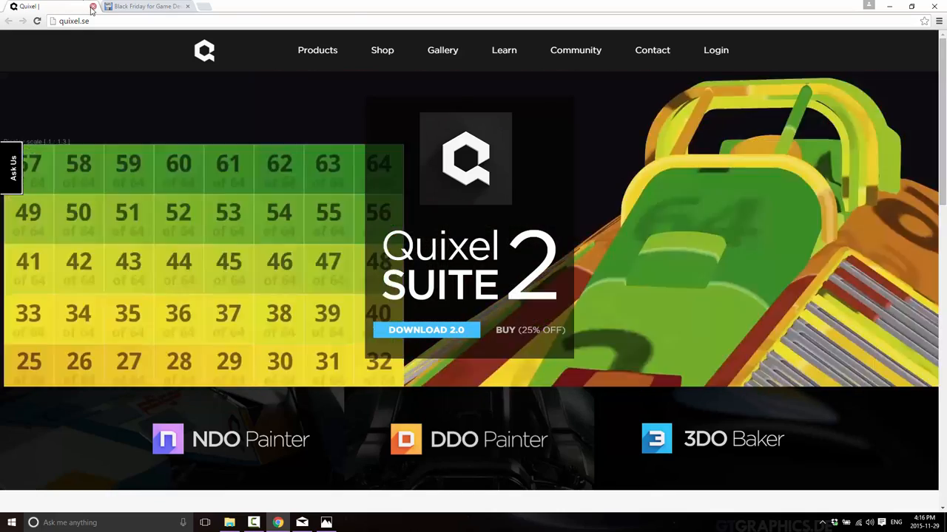
# Close the Quixel tab with Ctrl+W to reveal the Black Friday for Game Developers deals post
pyautogui.hotkey('ctrl', 'w')
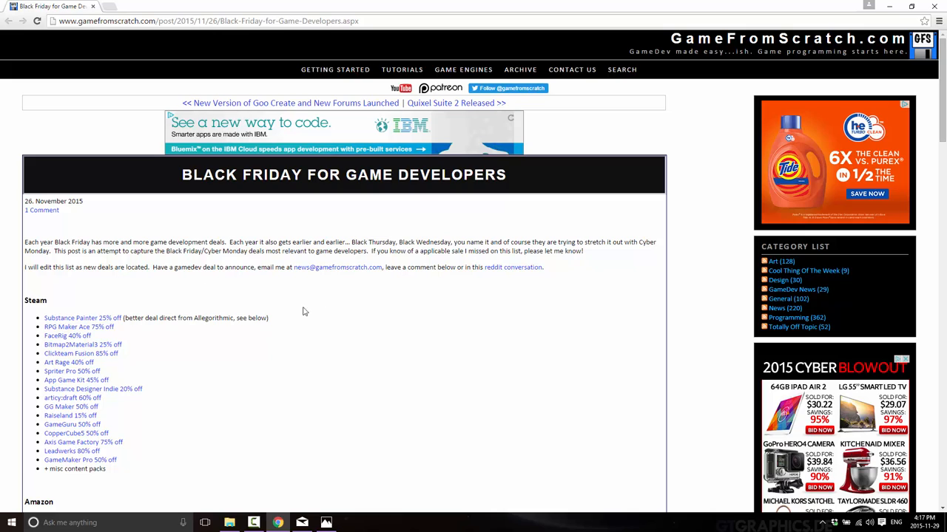
pyautogui.scroll(-4, 325, 315)
pyautogui.scroll(-2, 324, 315)
pyautogui.scroll(-2, 325, 315)
pyautogui.scroll(-2, 325, 315)
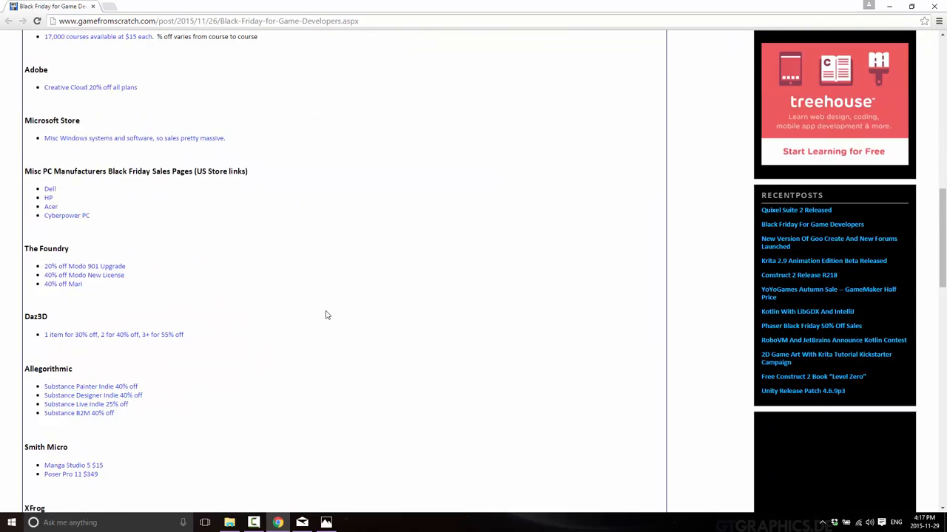
pyautogui.scroll(2, 325, 315)
pyautogui.scroll(2, 325, 315)
pyautogui.scroll(2, 324, 315)
pyautogui.scroll(2, 324, 315)
pyautogui.scroll(2, 325, 315)
pyautogui.scroll(-5, 324, 315)
pyautogui.scroll(-4, 324, 315)
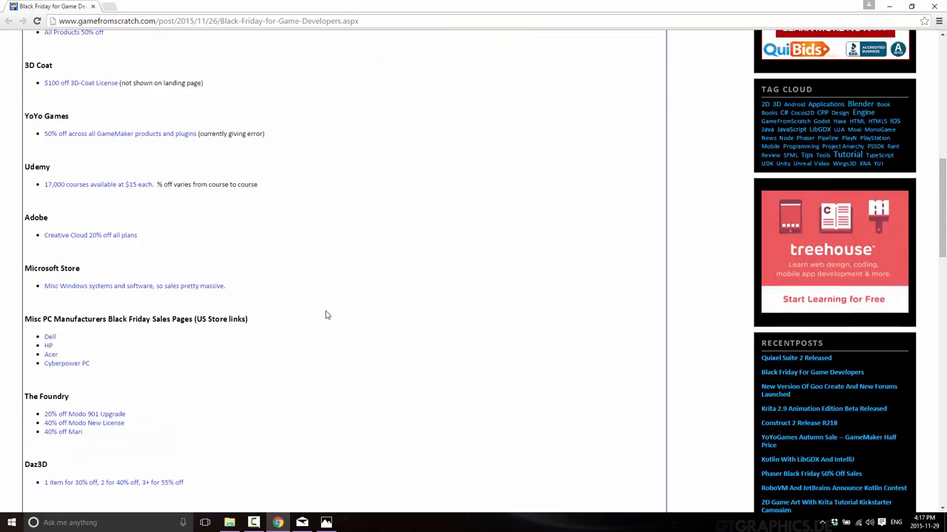
pyautogui.scroll(-3, 324, 315)
pyautogui.scroll(-2, 325, 315)
pyautogui.scroll(-1, 325, 316)
pyautogui.scroll(-1, 325, 315)
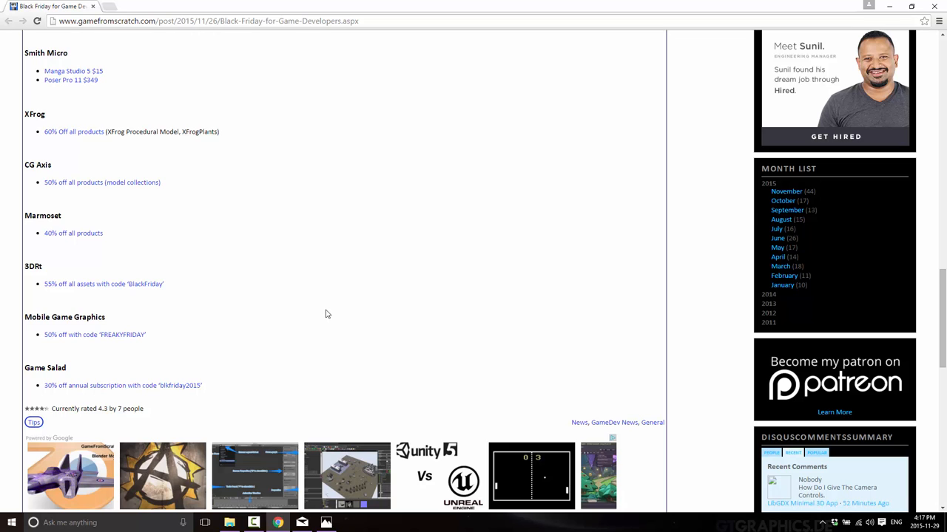
pyautogui.scroll(4, 325, 313)
pyautogui.scroll(3, 314, 312)
pyautogui.scroll(4, 311, 311)
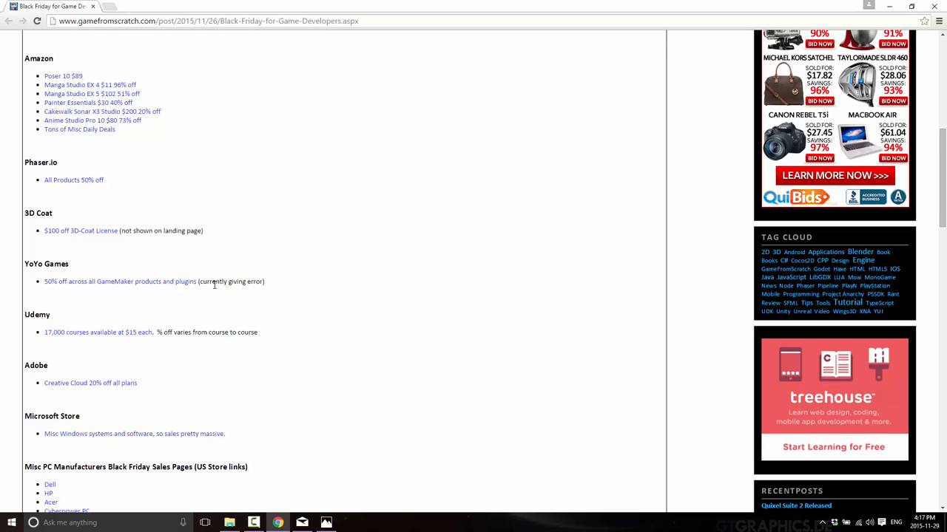
pyautogui.scroll(4, 215, 286)
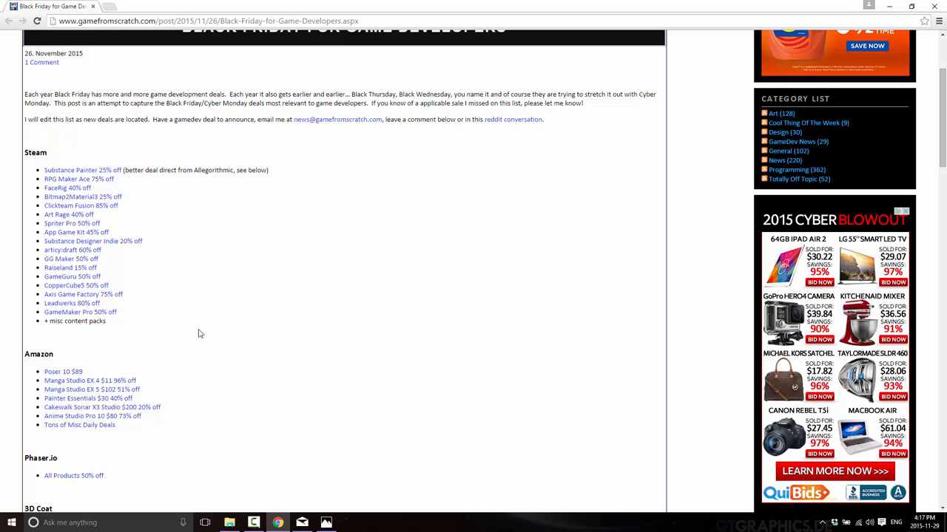
pyautogui.scroll(-1, 196, 334)
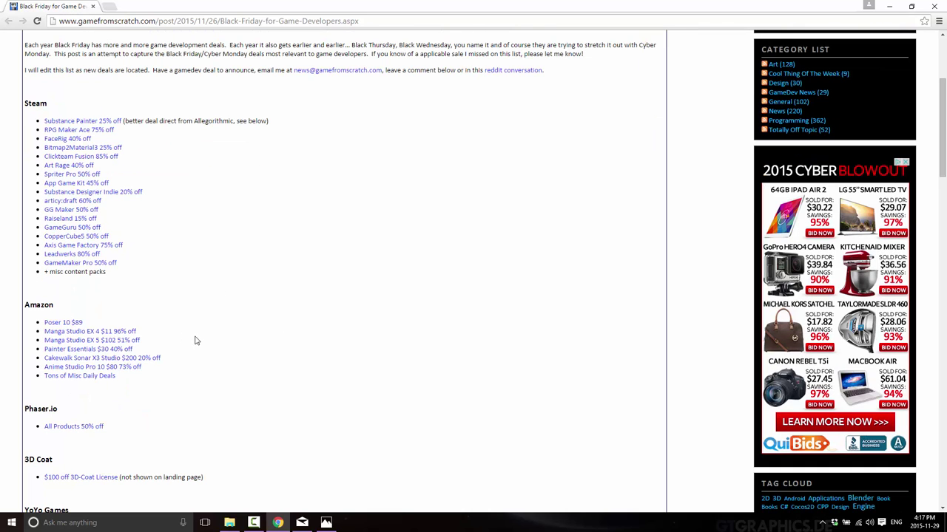
# Open the Manga Studio EX 4 ($11, 96% off) deal on Amazon from the Black Friday list
pyautogui.click(90, 332)
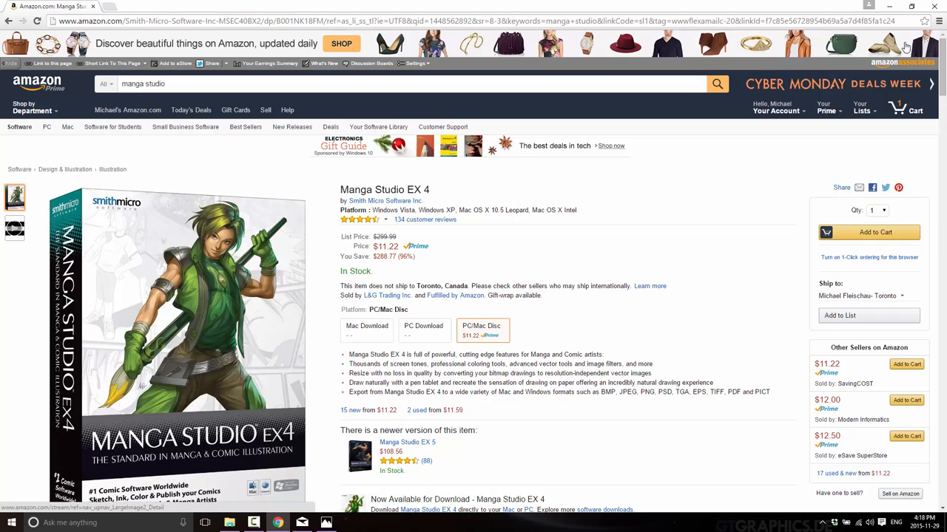
# Close the Chrome window so the GameDev Weekly News Week #2 title card shows in Photos
pyautogui.click(932, 6)
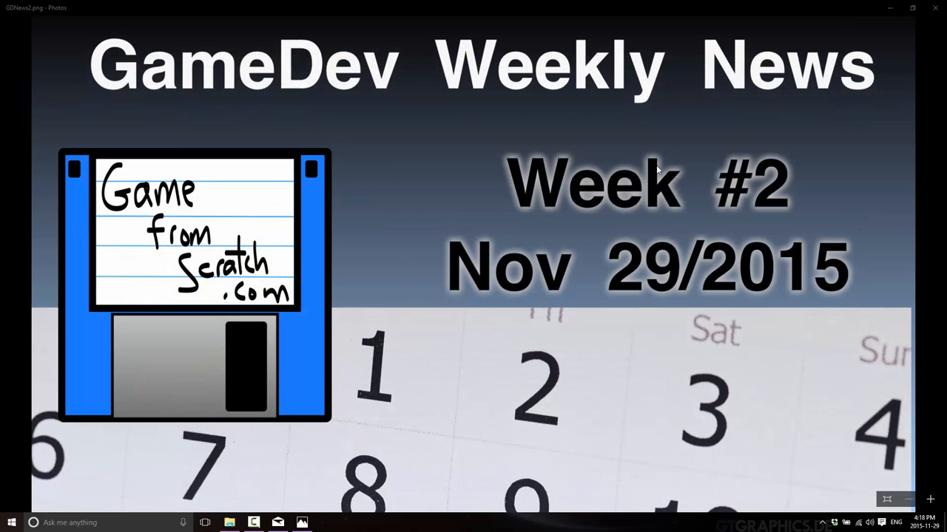